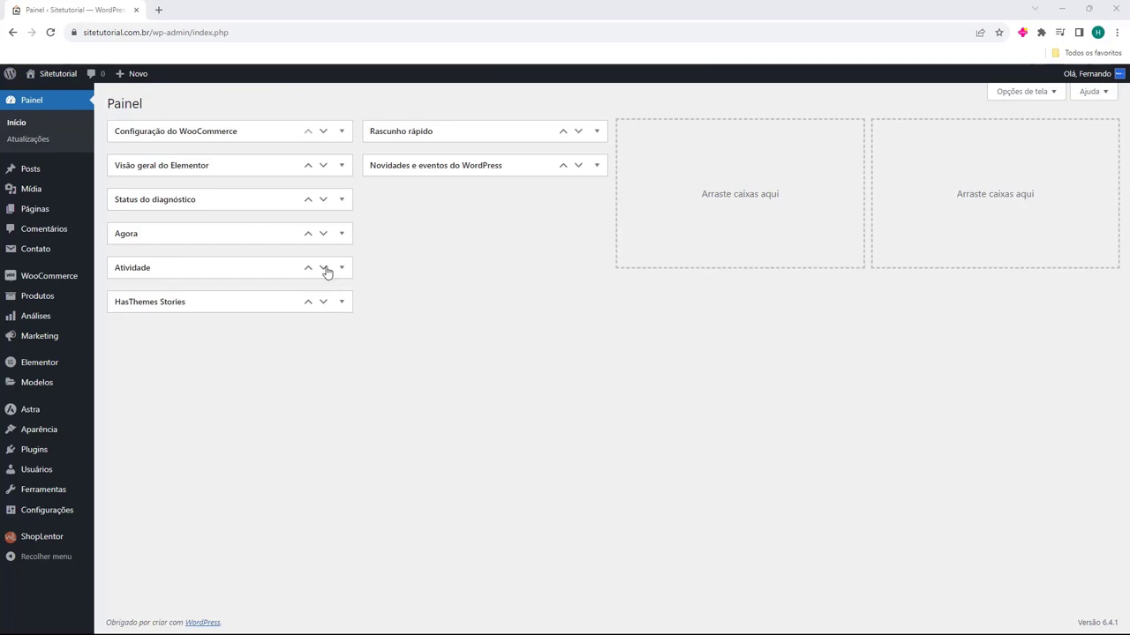
# Open the Ryviu plugin's settings page from the WordPress dashboard.
pyautogui.moveTo(35, 542)
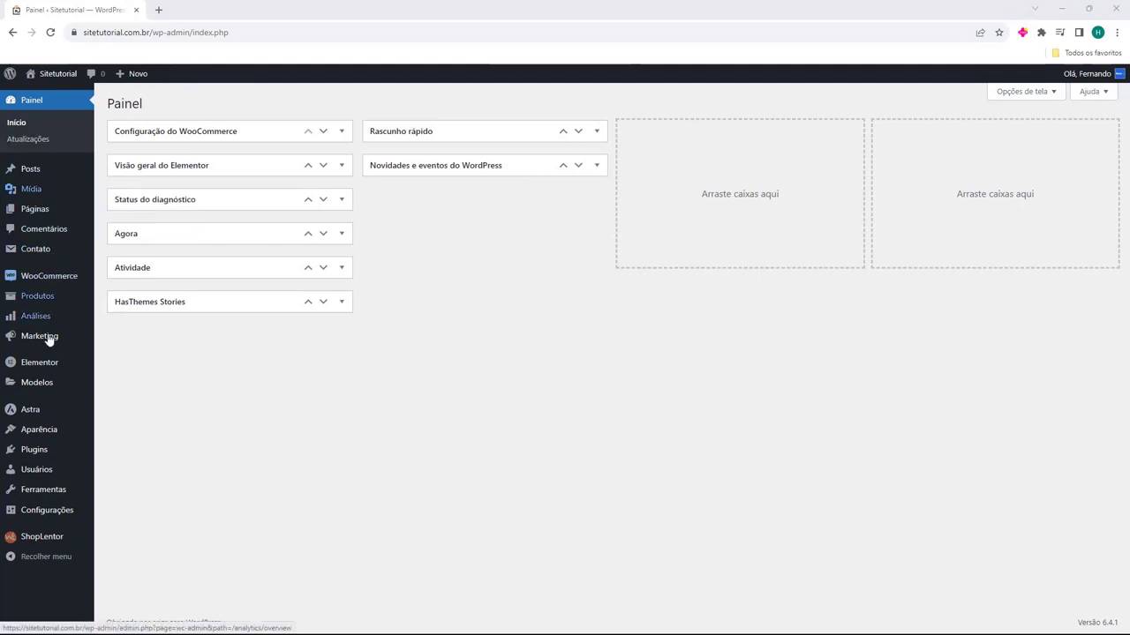
pyautogui.moveTo(49, 410)
pyautogui.moveTo(22, 519)
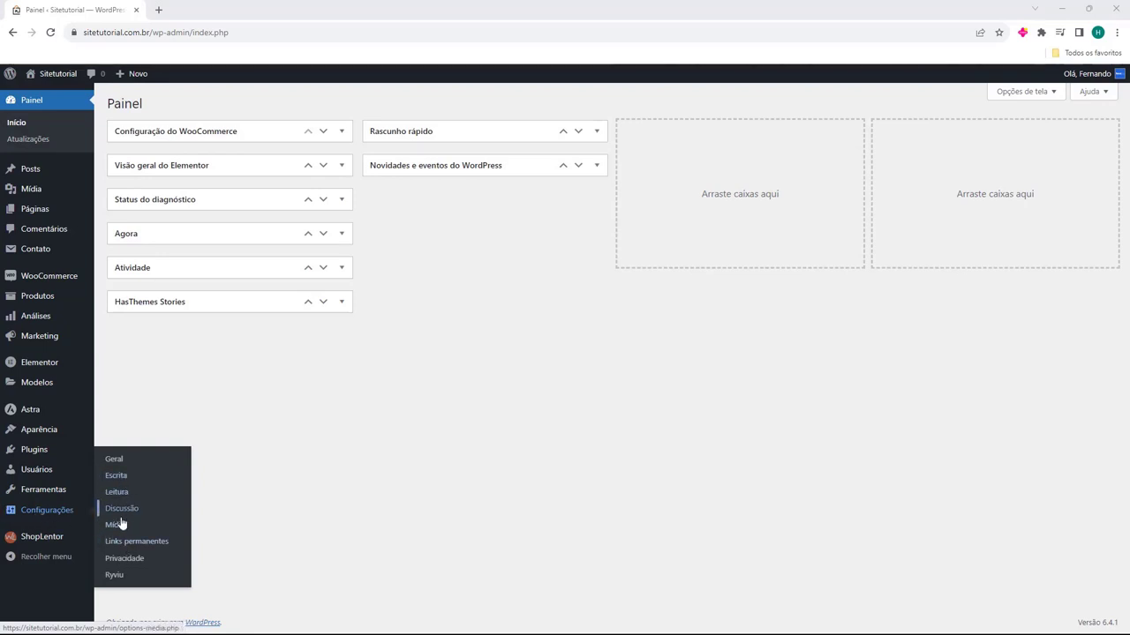
pyautogui.click(115, 578)
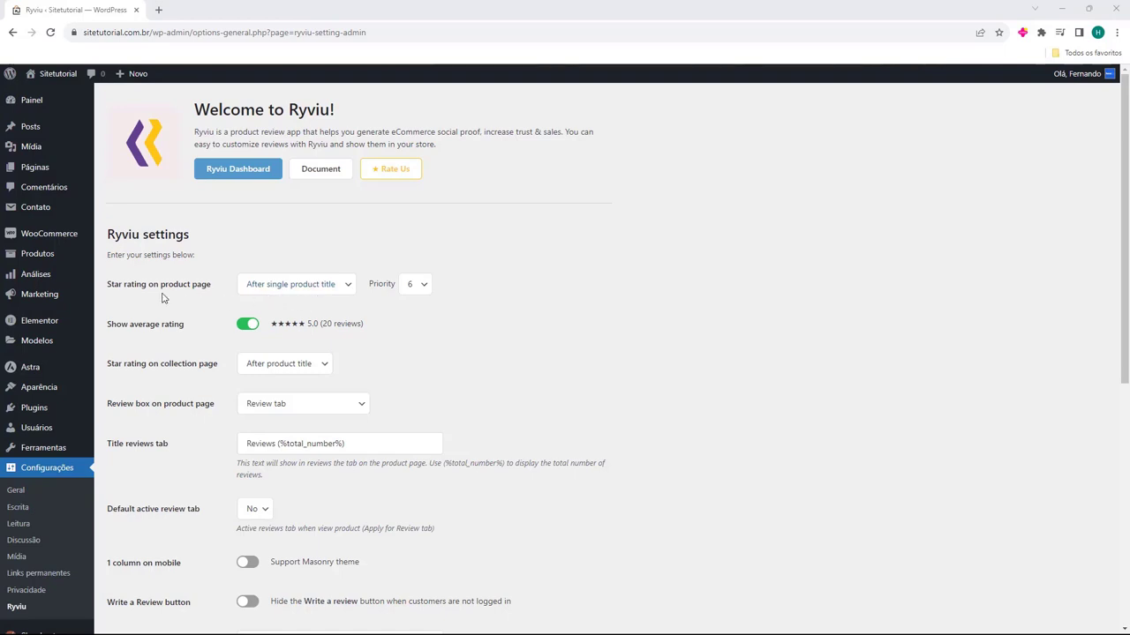
# Set the star rating on the product page to Custom Position.
pyautogui.moveTo(109, 285); pyautogui.dragTo(160, 284)
pyautogui.click(267, 298)
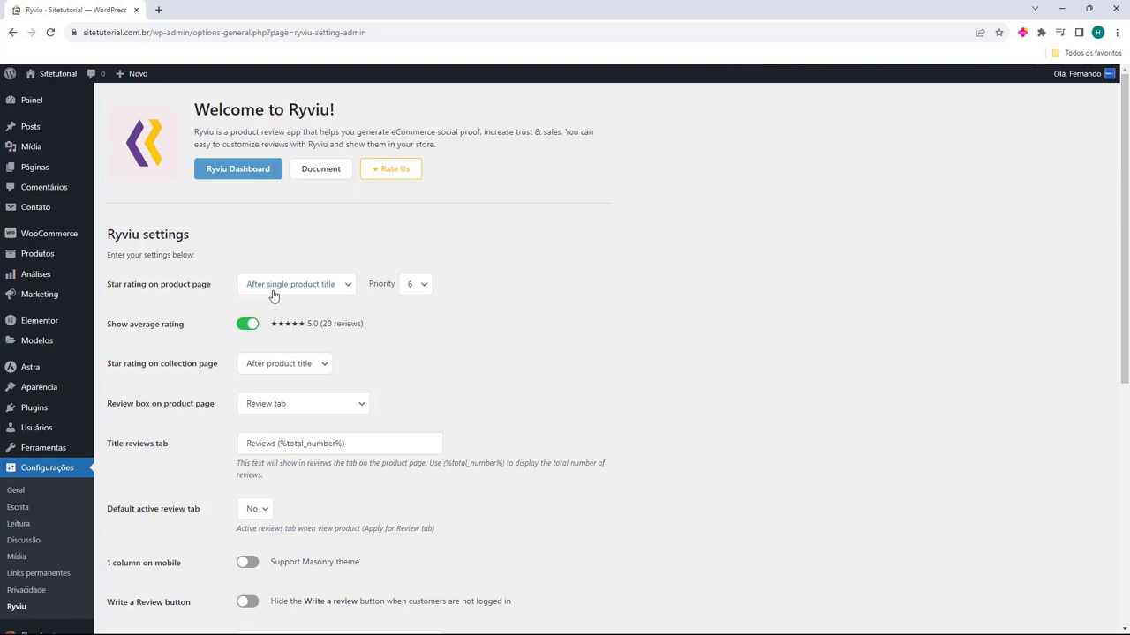
pyautogui.click(287, 287)
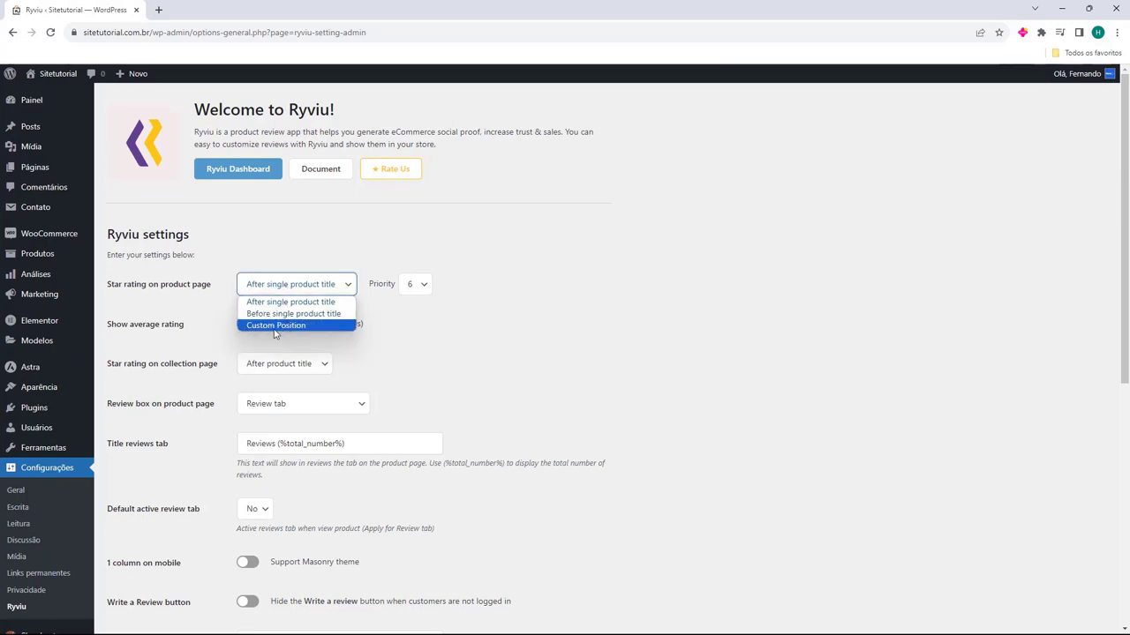
pyautogui.click(268, 327)
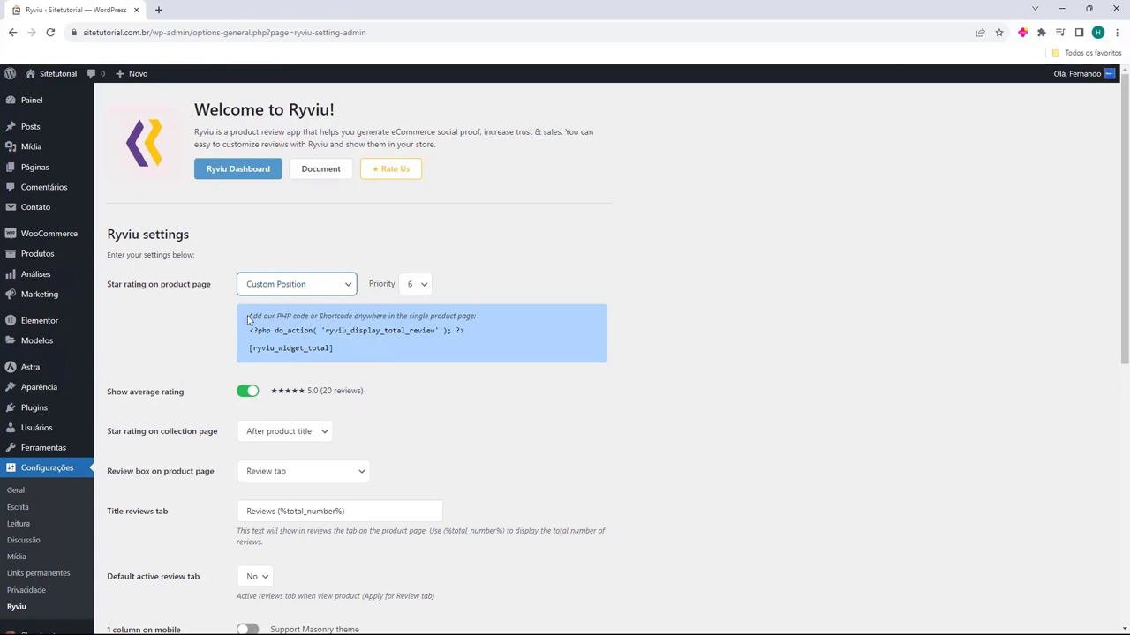
# Examine the instructions and PHP code offered for the custom star rating position.
pyautogui.moveTo(249, 319); pyautogui.dragTo(275, 318)
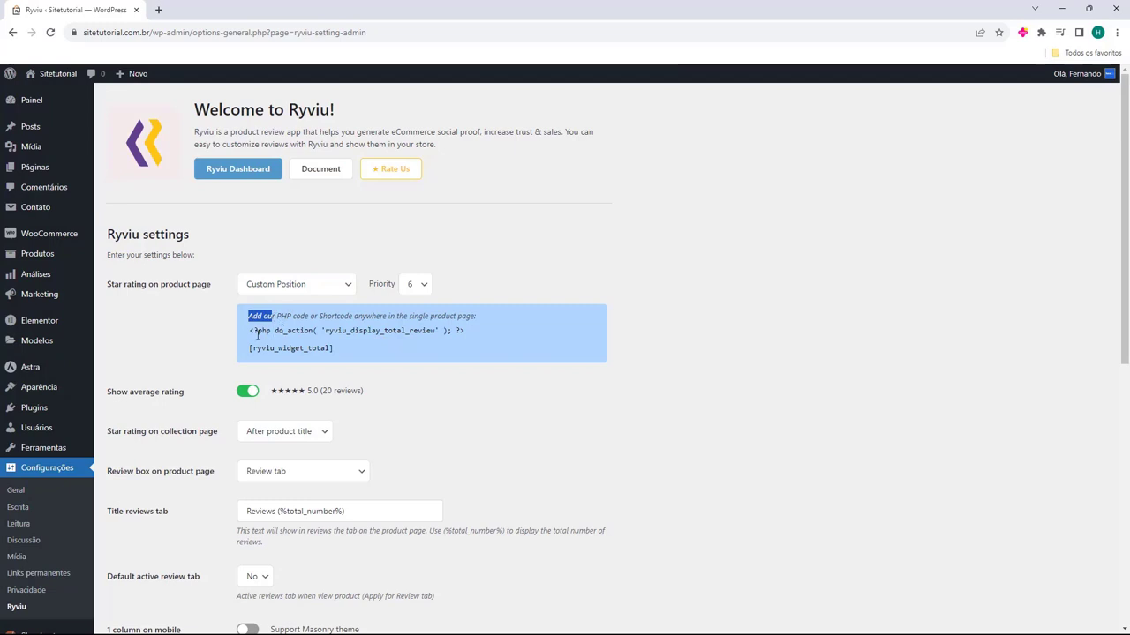
pyautogui.click(298, 316)
pyautogui.moveTo(404, 319); pyautogui.dragTo(443, 319)
pyautogui.click(443, 319)
pyautogui.moveTo(254, 334); pyautogui.dragTo(449, 343)
pyautogui.click(443, 344)
pyautogui.click(446, 331)
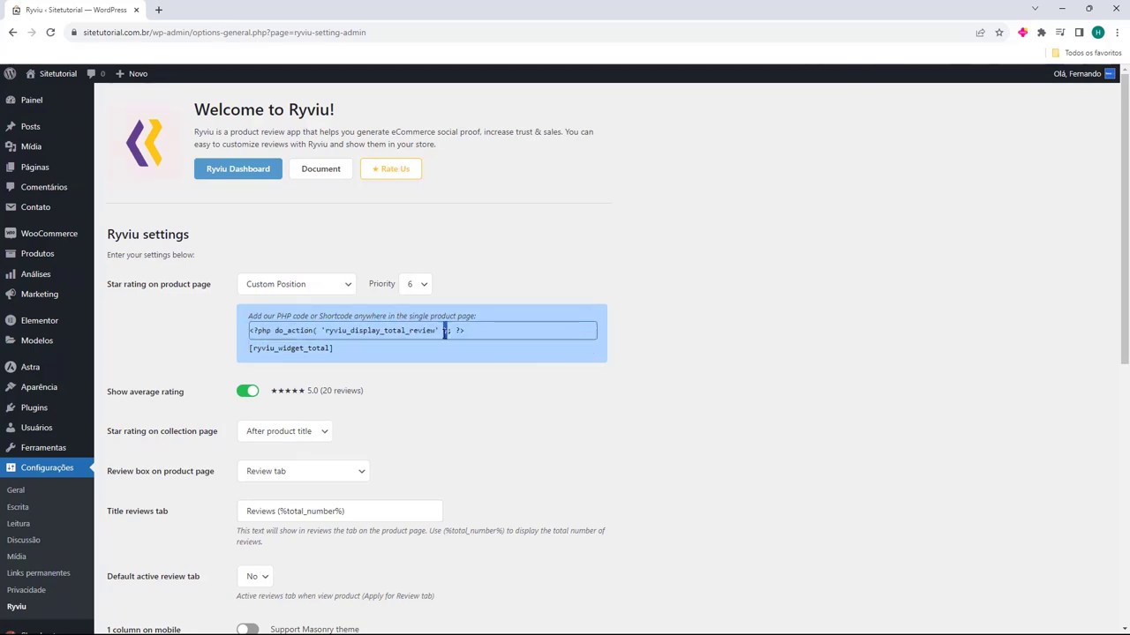
pyautogui.tripleClick(446, 331)
pyautogui.click(406, 350)
# Copy the [ryviu_widget_total] shortcode for the product page star rating.
pyautogui.moveTo(392, 352); pyautogui.dragTo(236, 361)
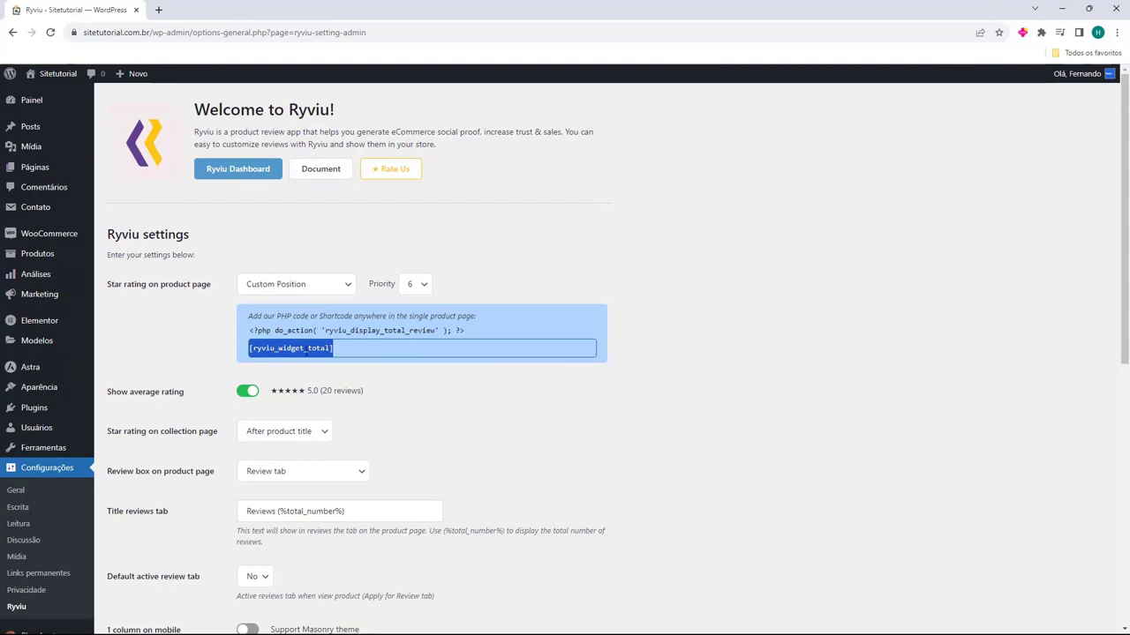
pyautogui.click(324, 349)
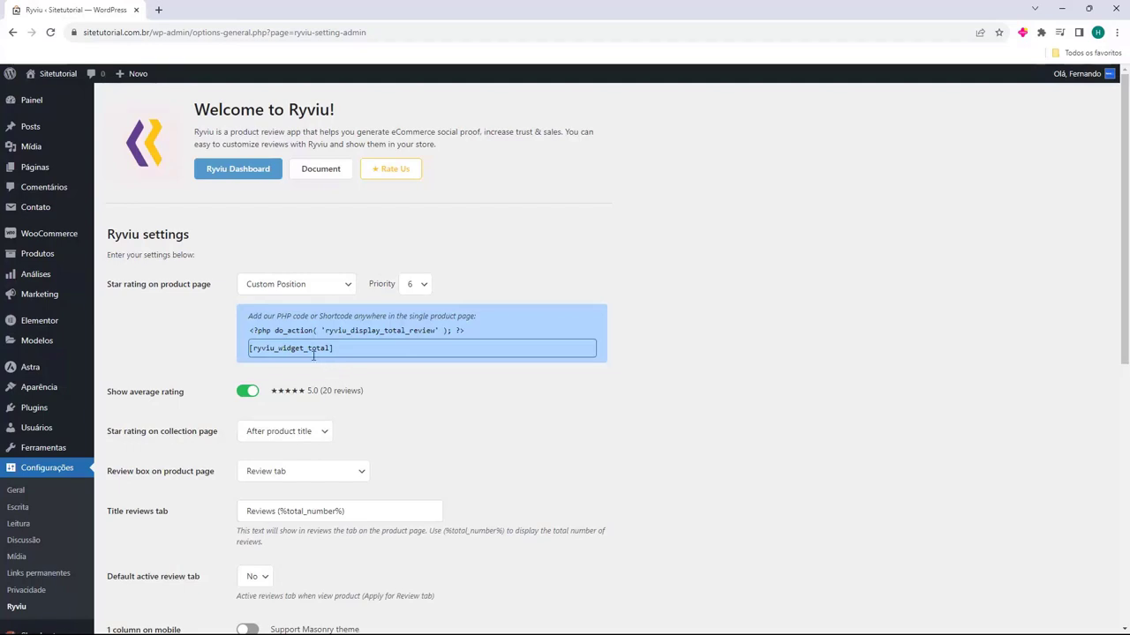
pyautogui.moveTo(357, 346); pyautogui.dragTo(231, 353)
pyautogui.hotkey('ctrl', 'c')
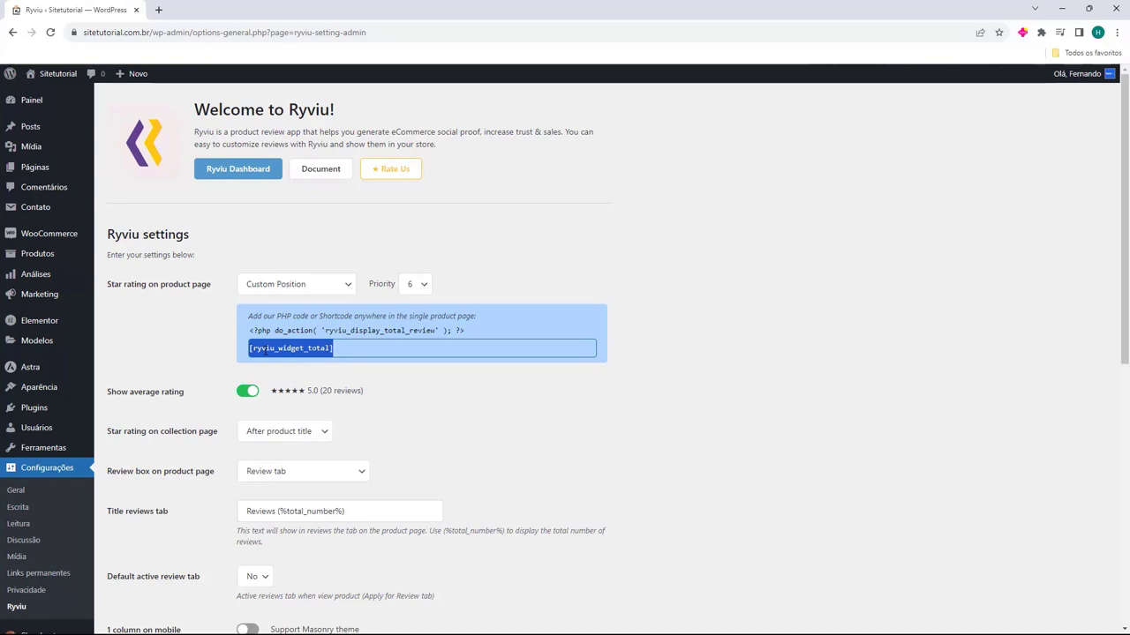
# Save the changed Ryviu settings.
pyautogui.click(204, 347)
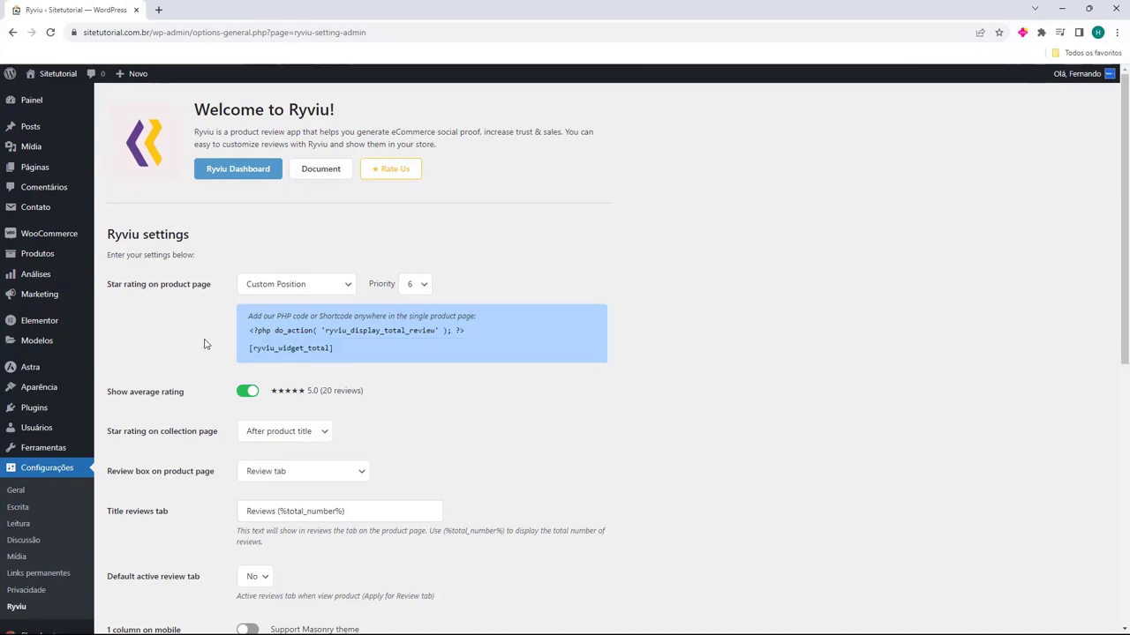
pyautogui.scroll(-6, 214, 335)
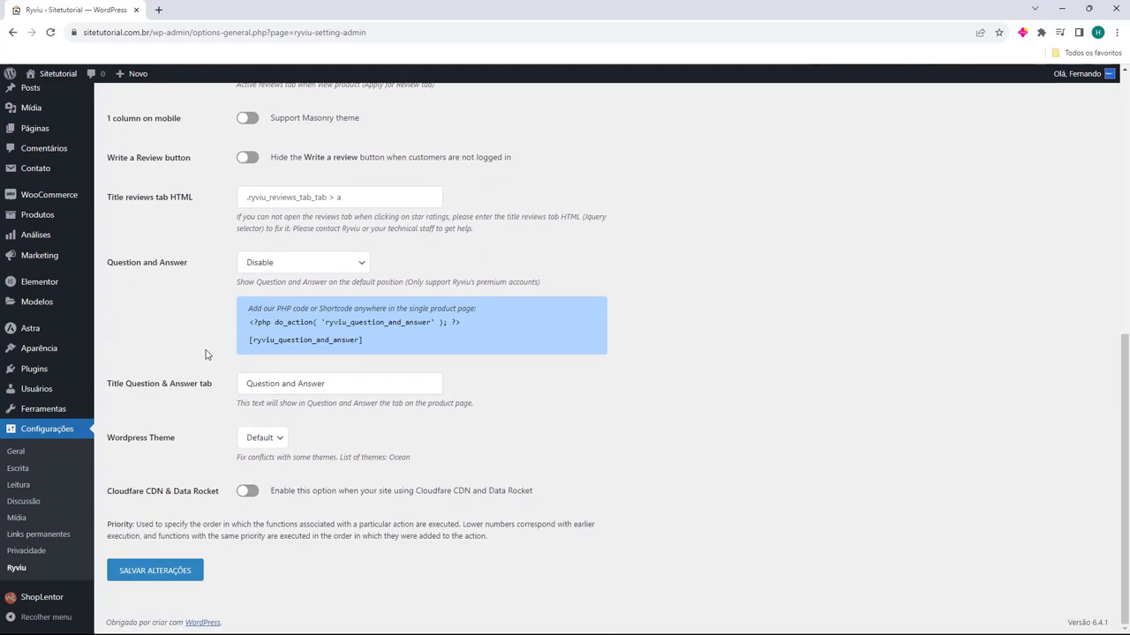
pyautogui.click(145, 574)
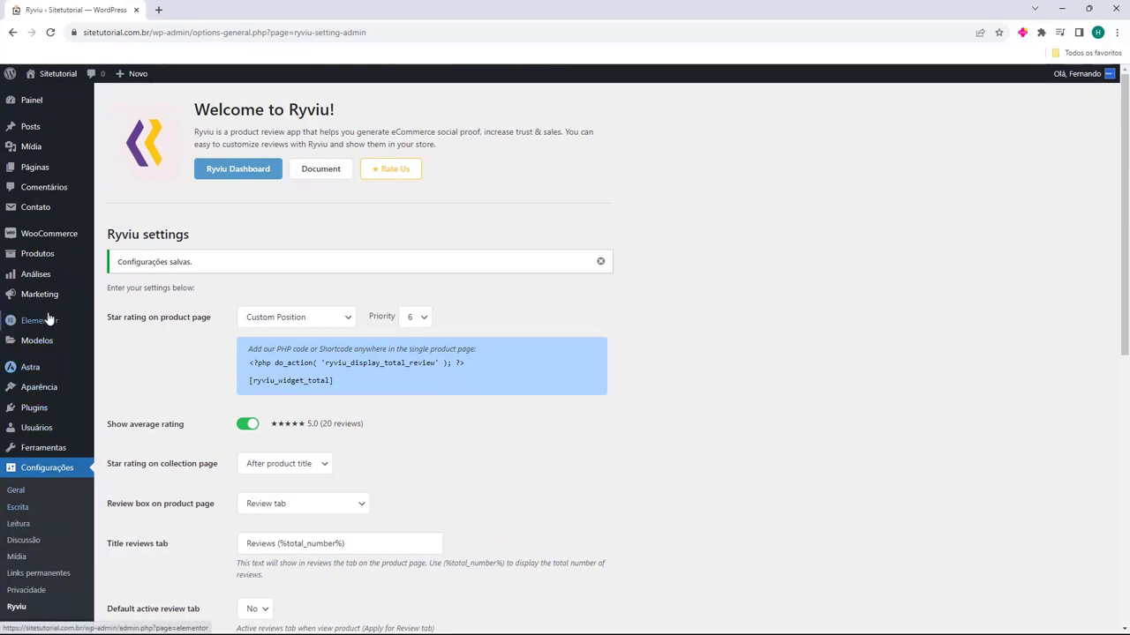
# Open the saved template "Pagina de Produto" for editing in Elementor.
pyautogui.moveTo(18, 347)
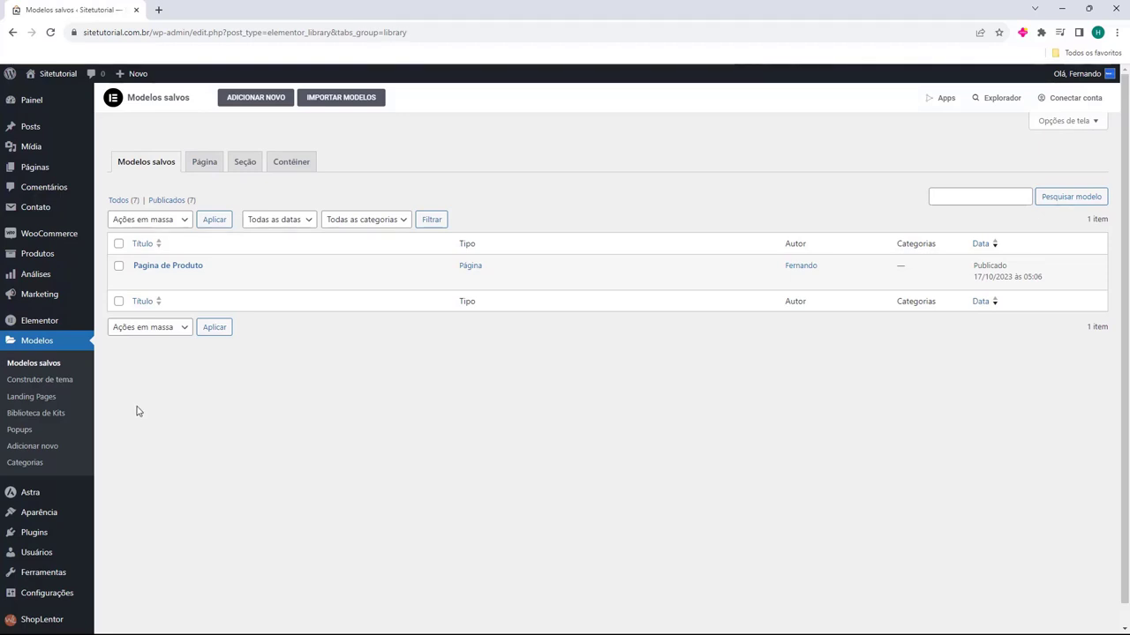
pyautogui.moveTo(138, 277)
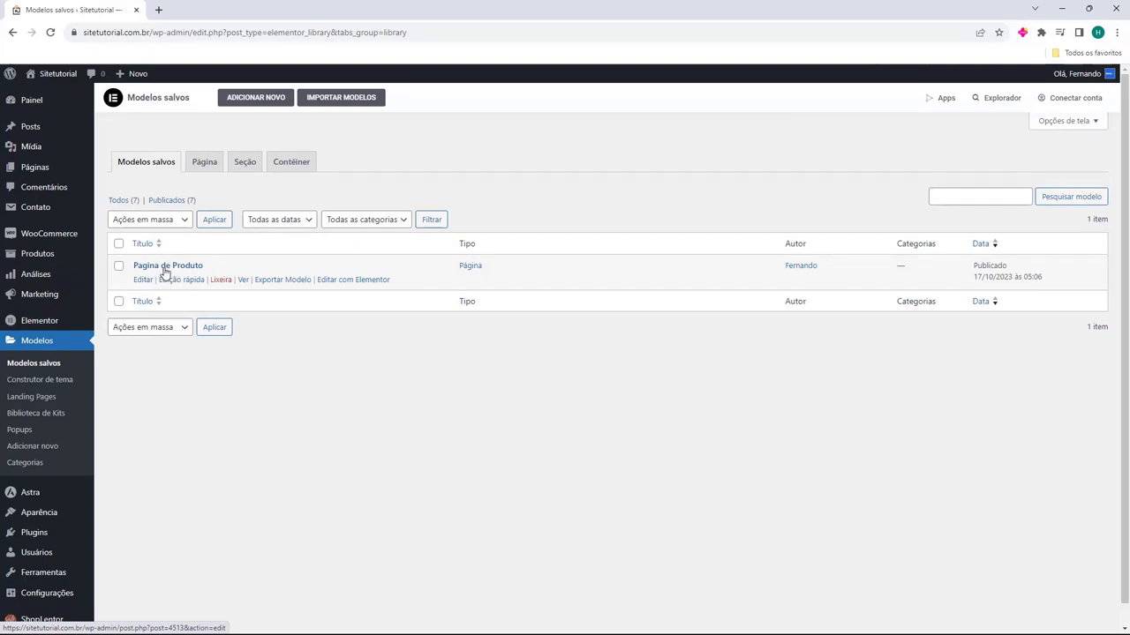
pyautogui.click(350, 280)
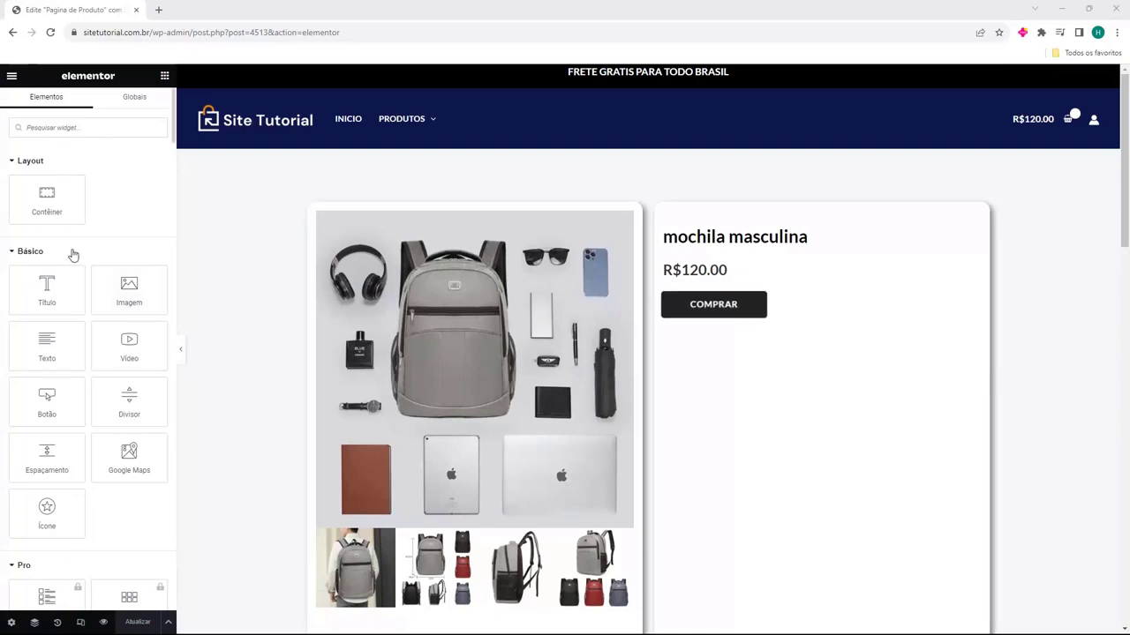
# Find the Shortcode widget and place it between the product title and the price.
pyautogui.click(27, 130)
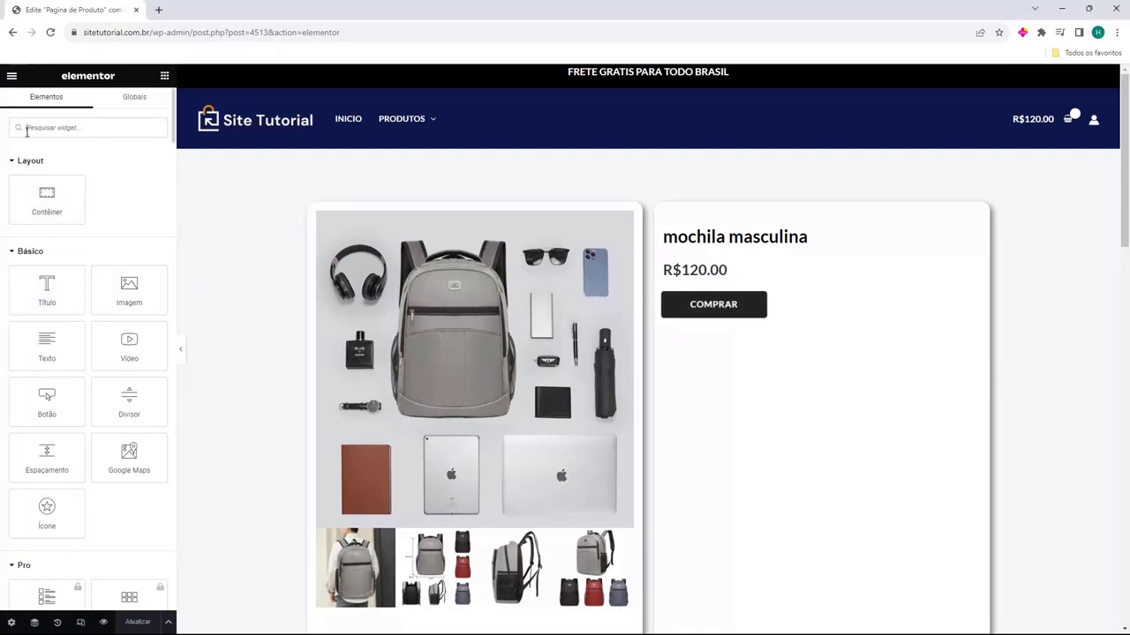
pyautogui.write('i')
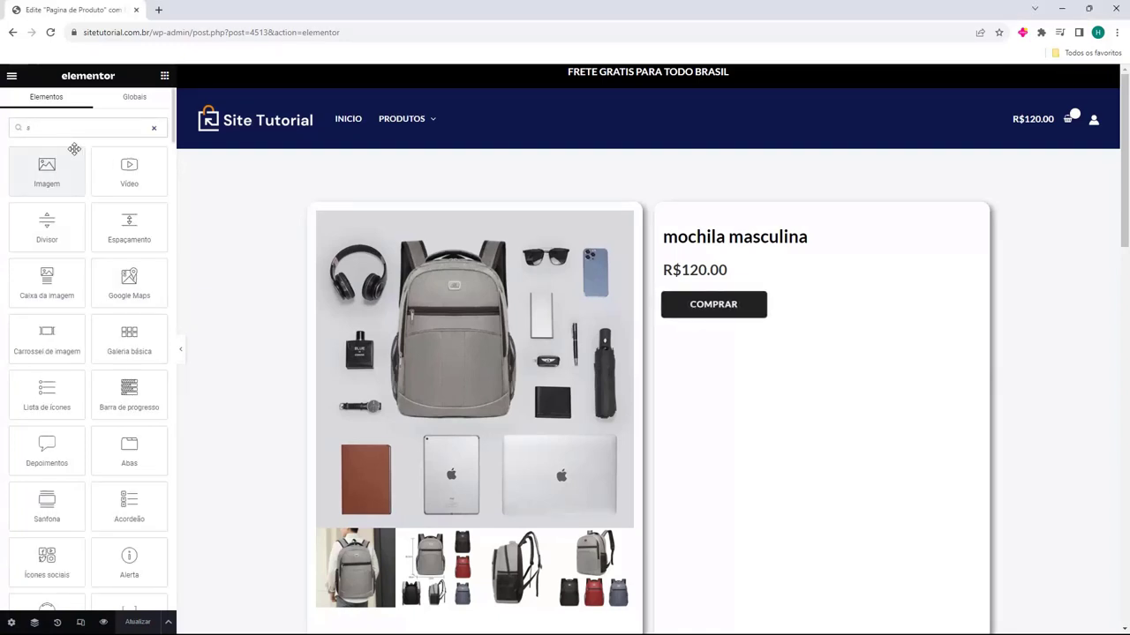
pyautogui.write('hort')
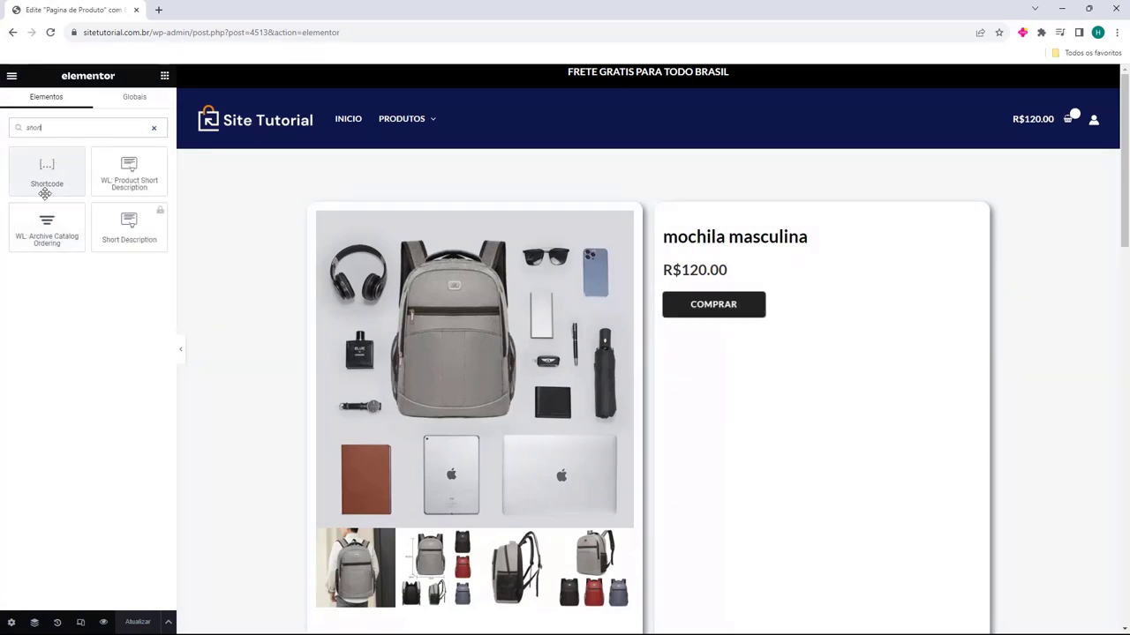
pyautogui.moveTo(53, 166); pyautogui.dragTo(706, 253)
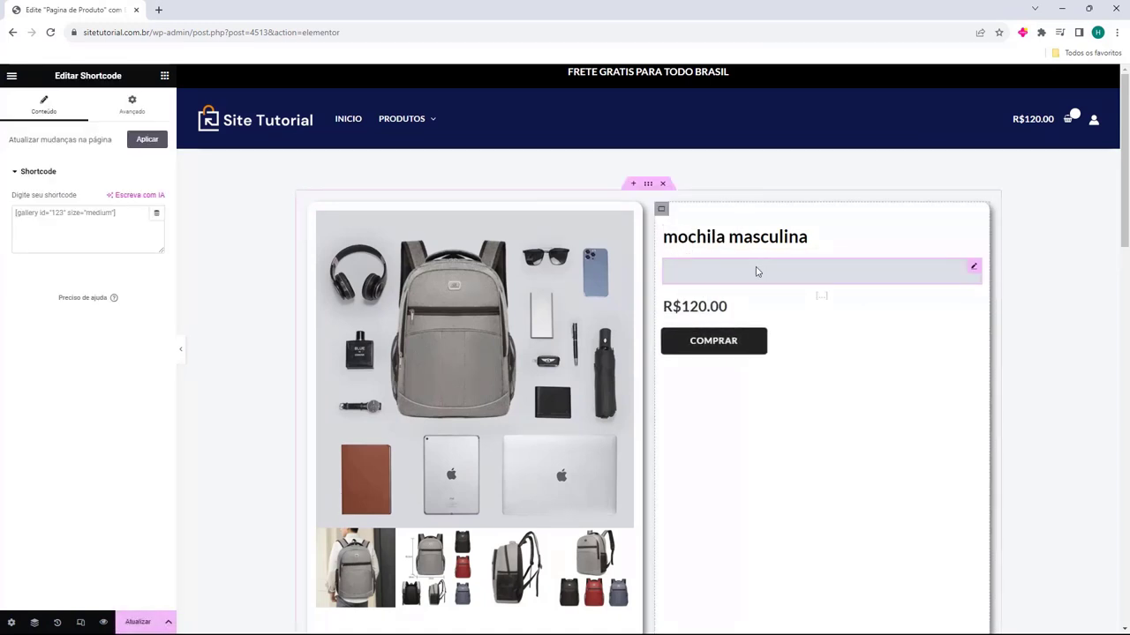
# Paste [ryviu_widget_total] into the new Shortcode widget and check its place in the product layout.
pyautogui.click(32, 224)
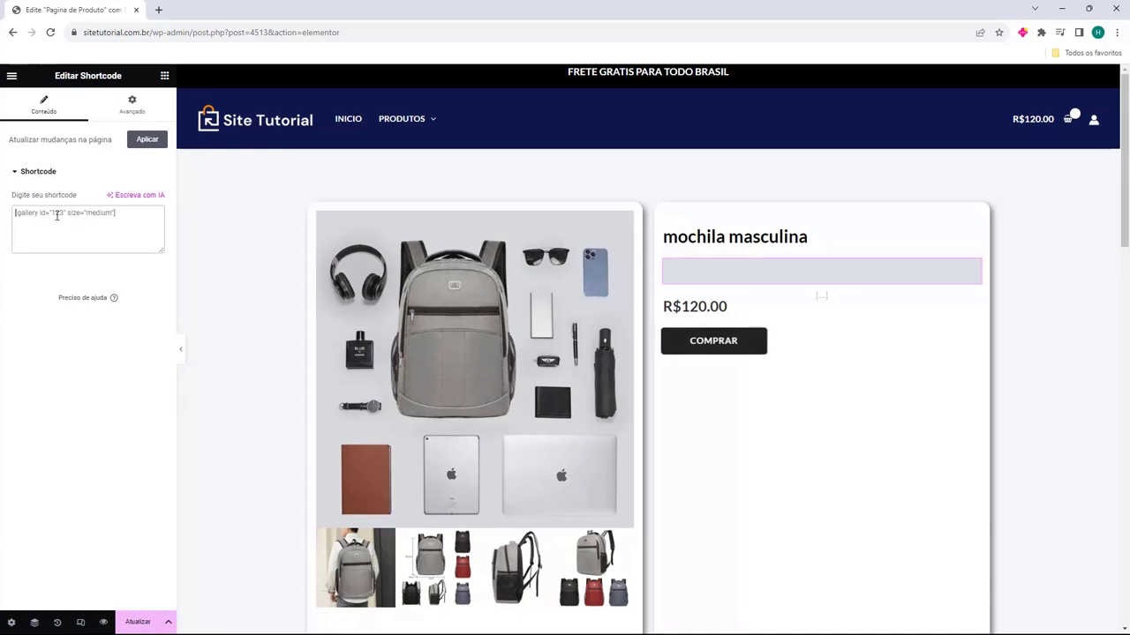
pyautogui.hotkey('ctrl', 'v')
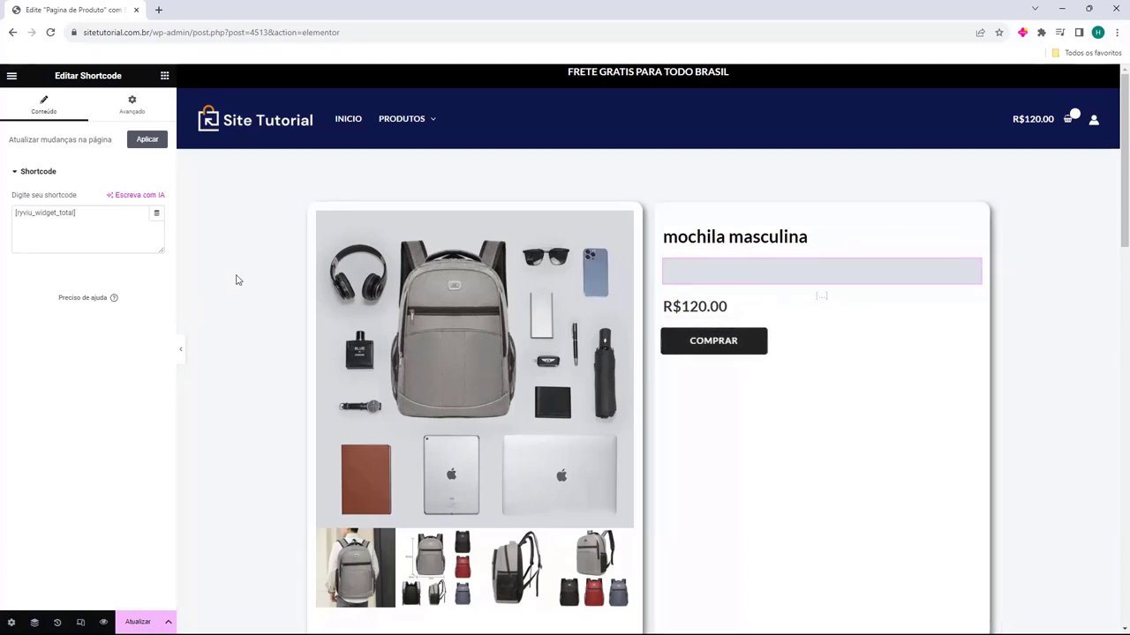
pyautogui.click(250, 277)
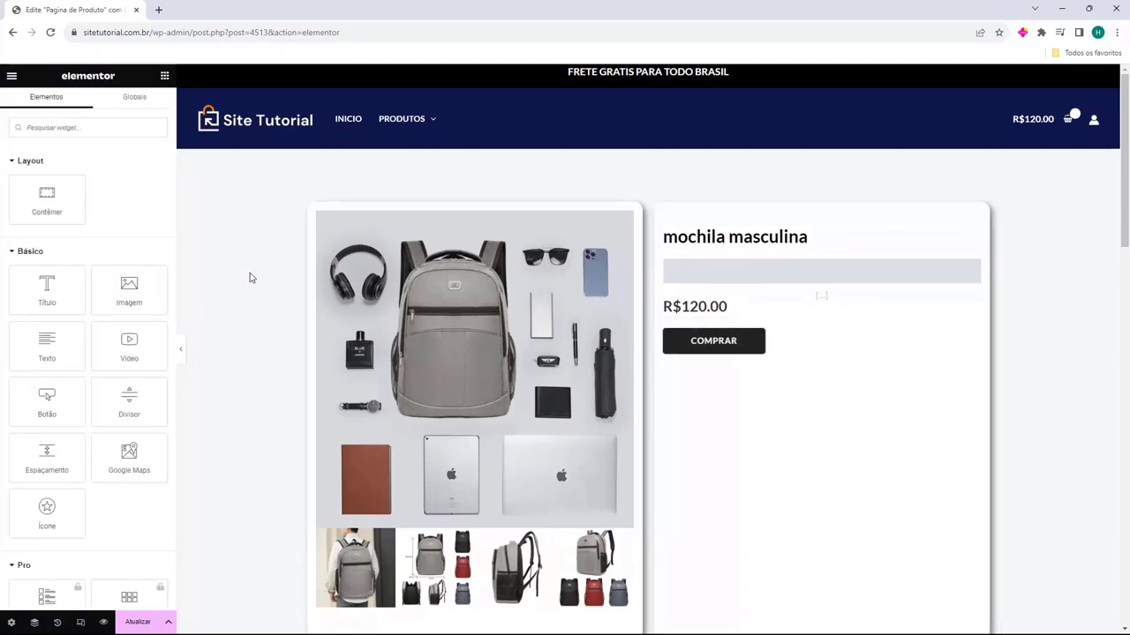
pyautogui.click(706, 281)
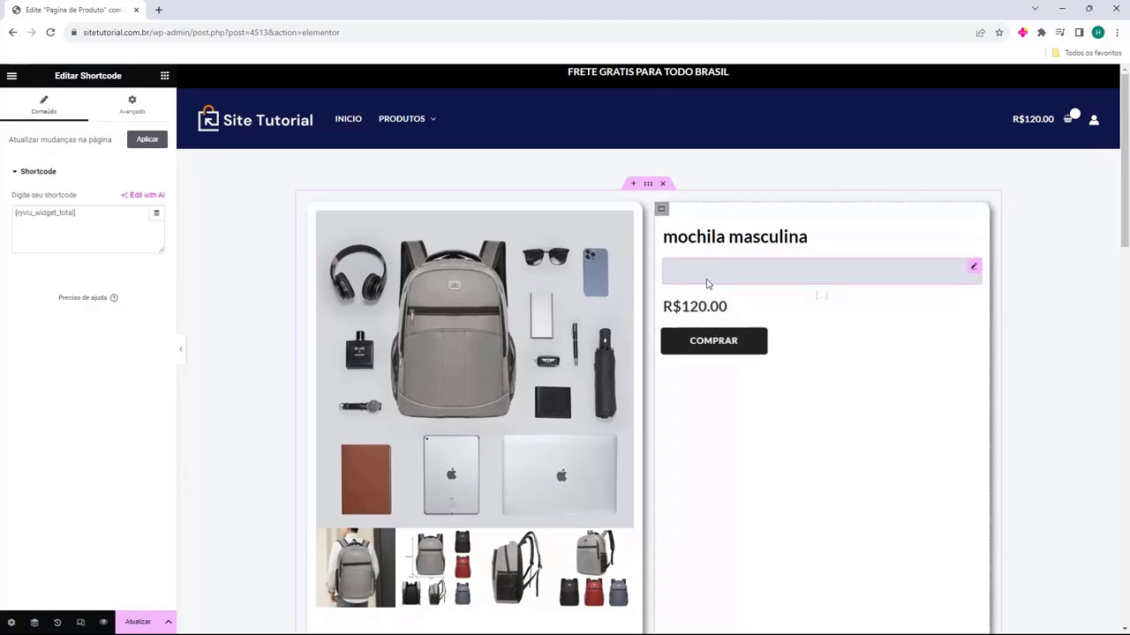
pyautogui.scroll(-3, 701, 283)
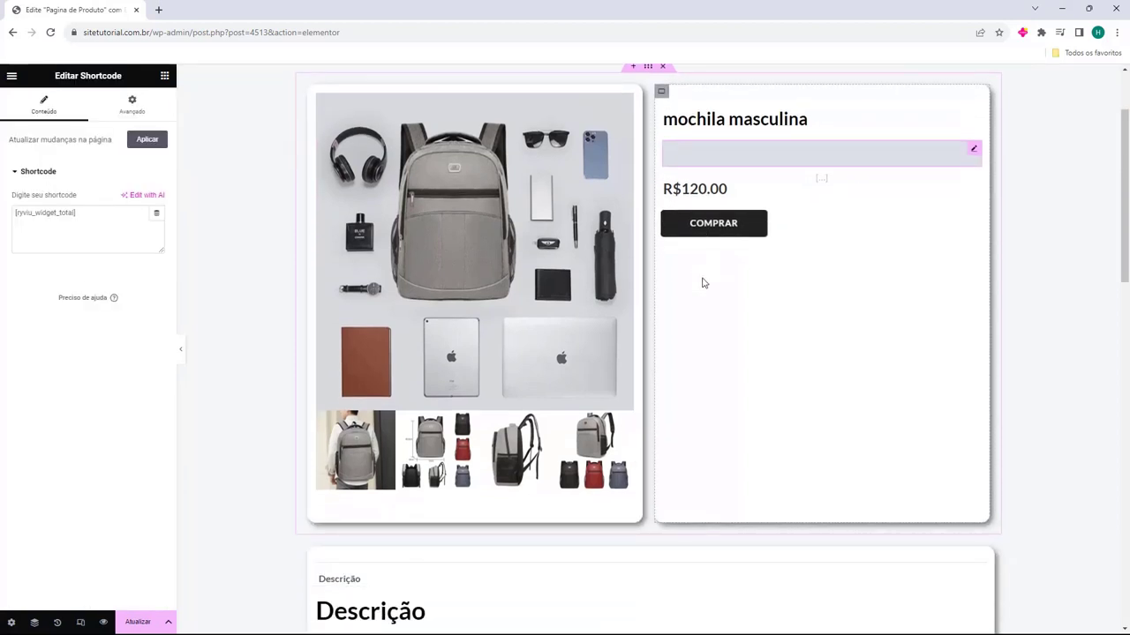
pyautogui.scroll(3, 698, 288)
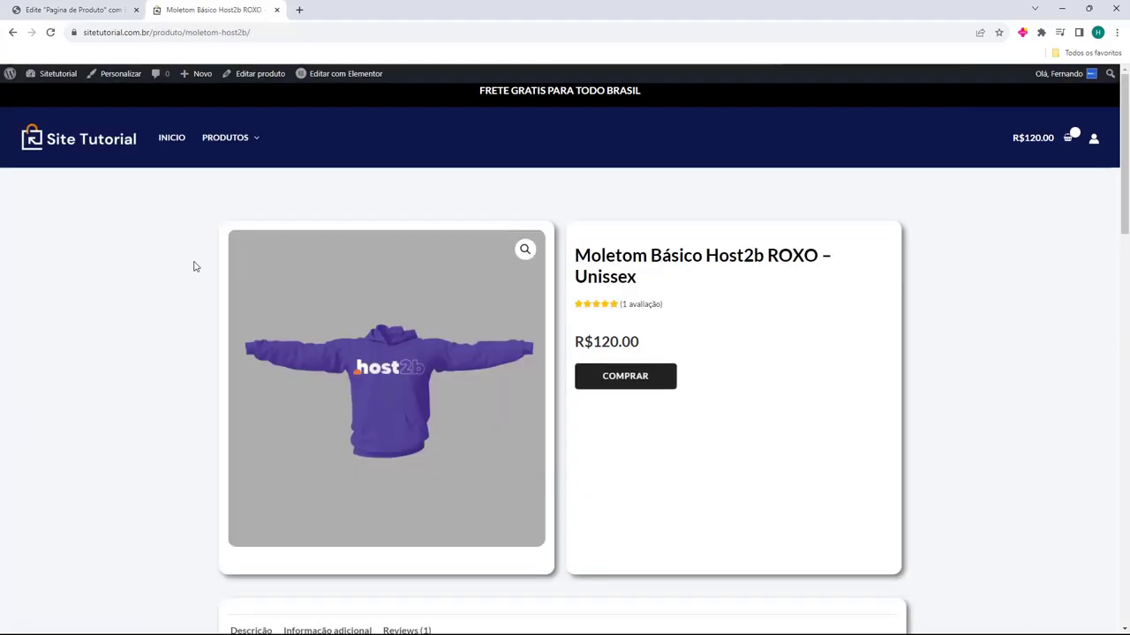
# Examine the star rating under the title and the description section on the live Moletom Básico Host2b product page.
pyautogui.scroll(-2, 192, 266)
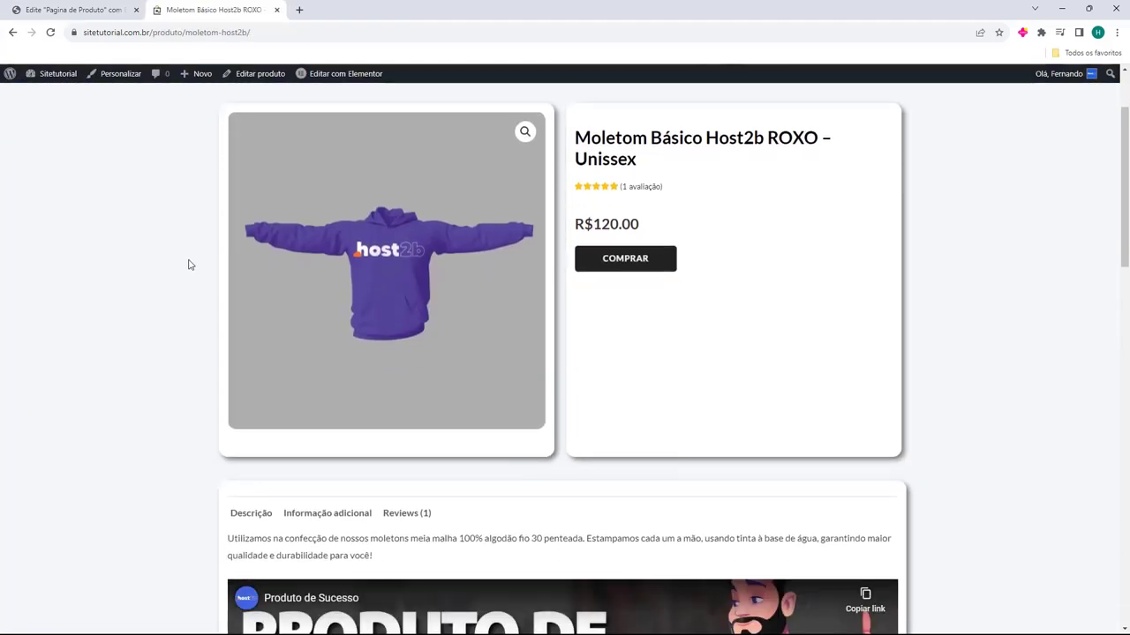
pyautogui.scroll(1, 188, 265)
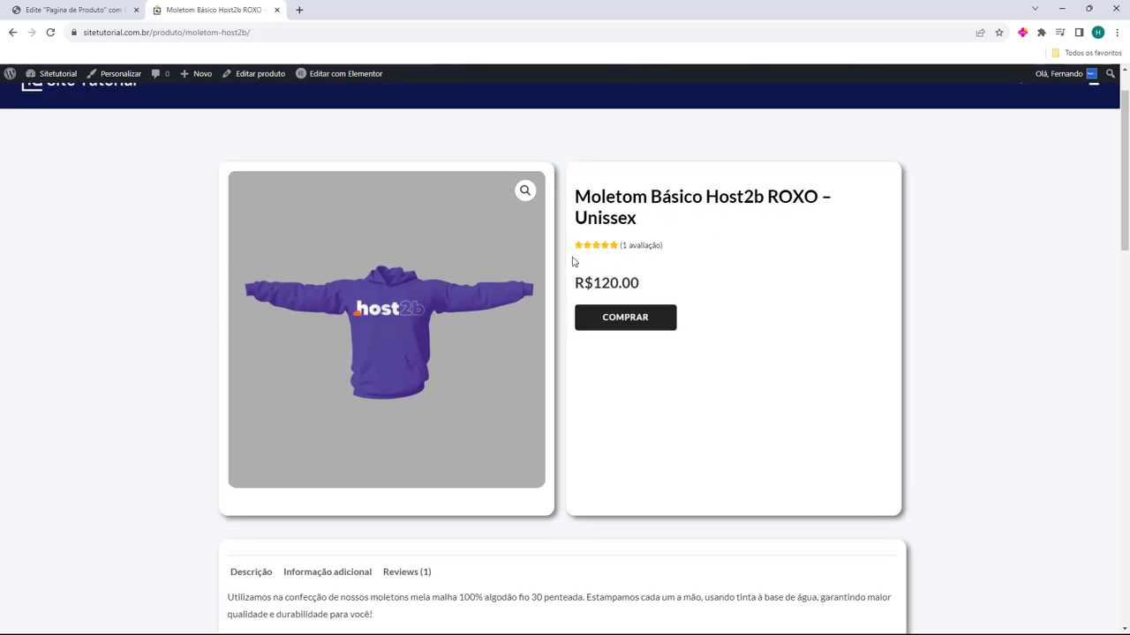
pyautogui.moveTo(572, 261); pyautogui.dragTo(661, 253)
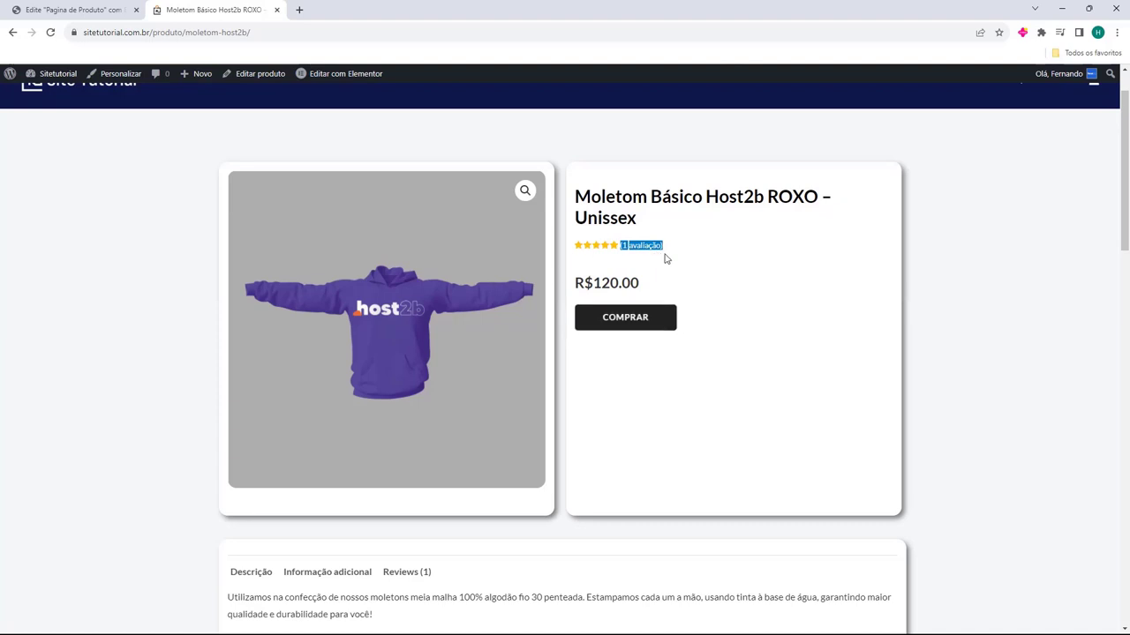
pyautogui.click(580, 258)
pyautogui.scroll(-3, 539, 262)
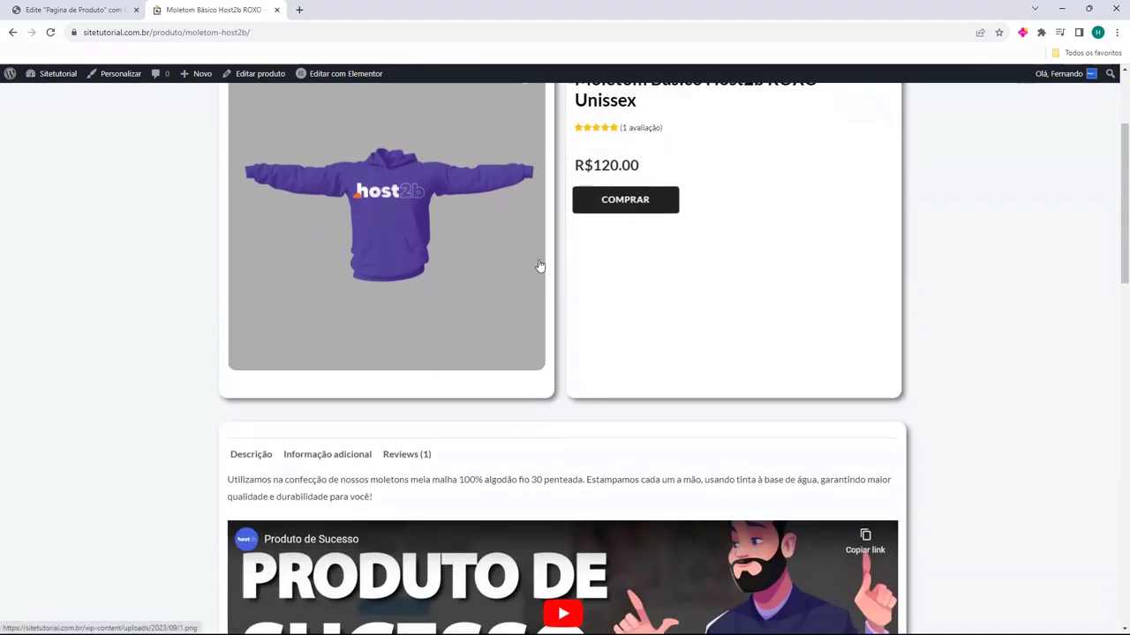
pyautogui.scroll(-2, 539, 264)
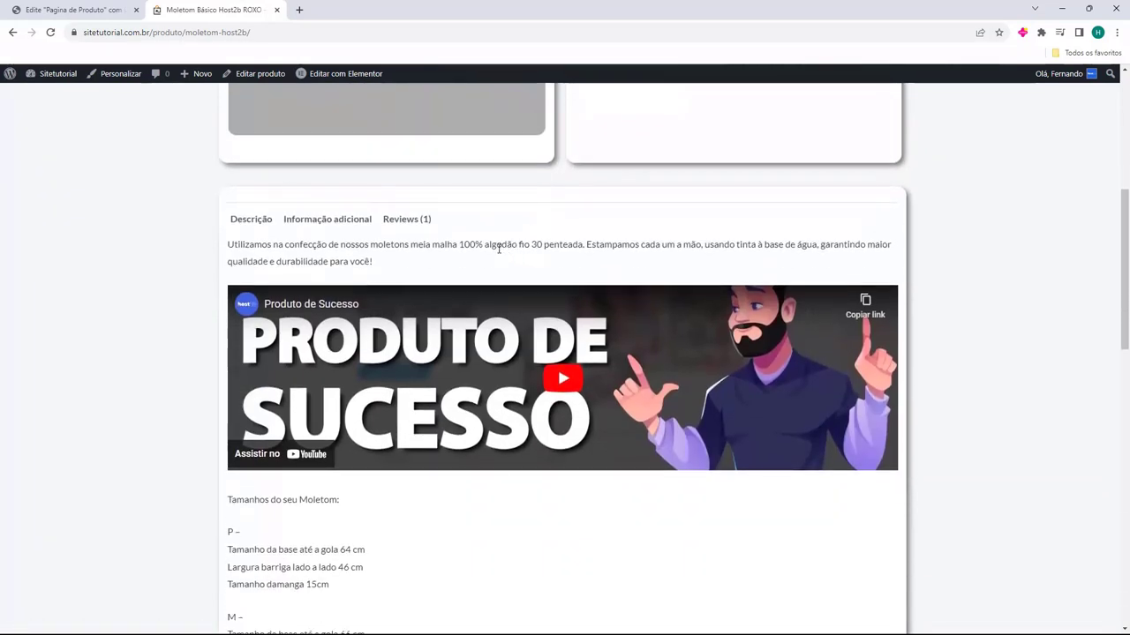